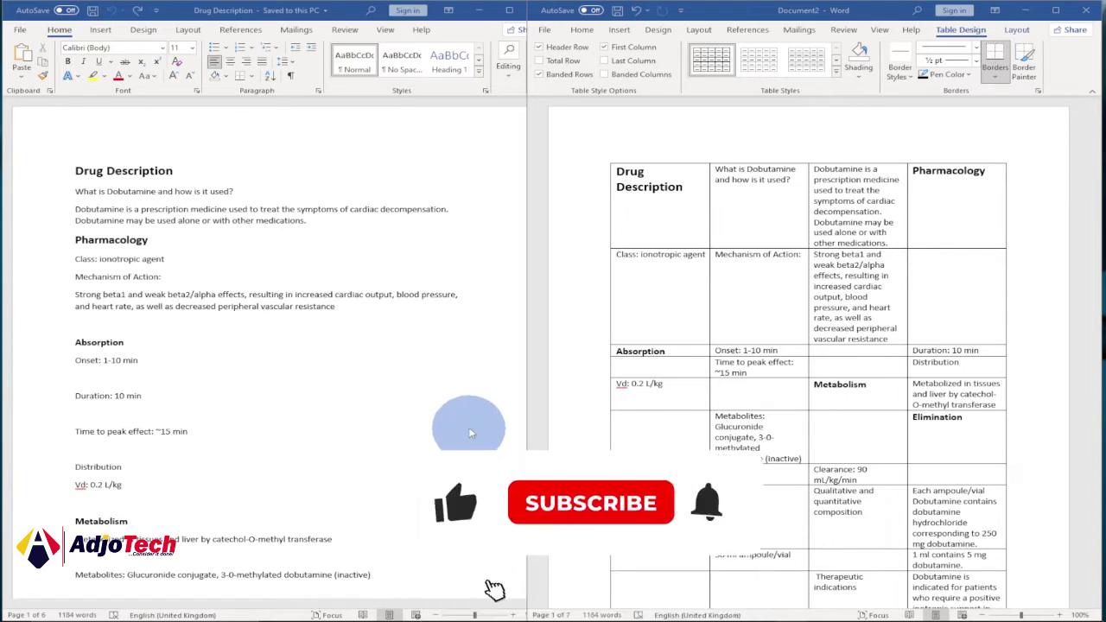
- Bring the original Drug Description text window forward and scroll through its paragraphs
click(168, 216)
scroll(219, 234, down, 1)
scroll(219, 233, down, 4)
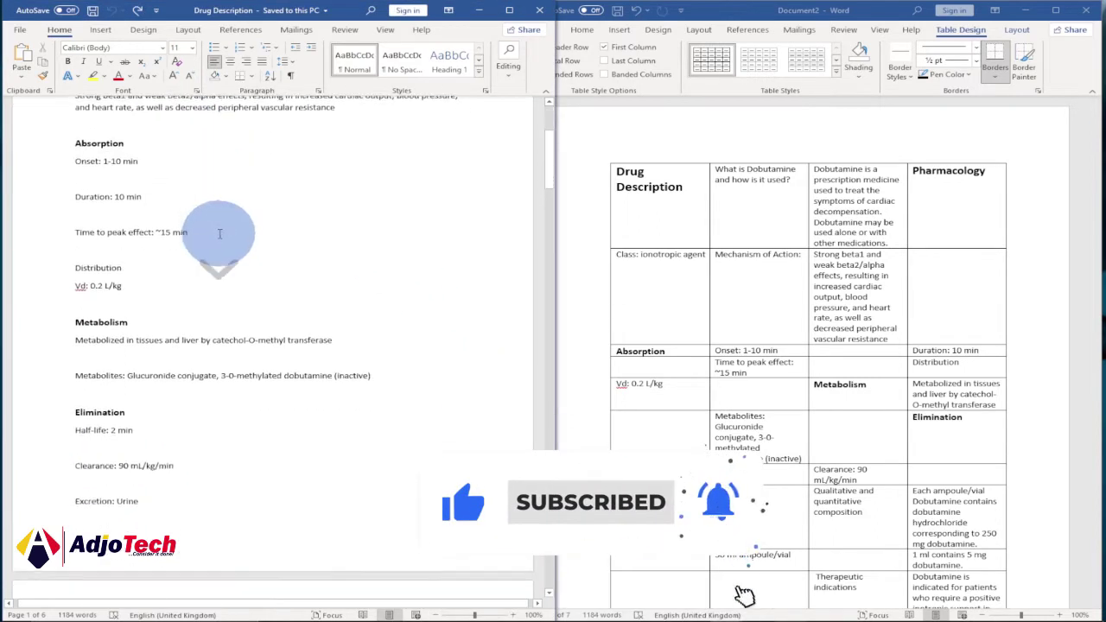
scroll(219, 233, up, 4)
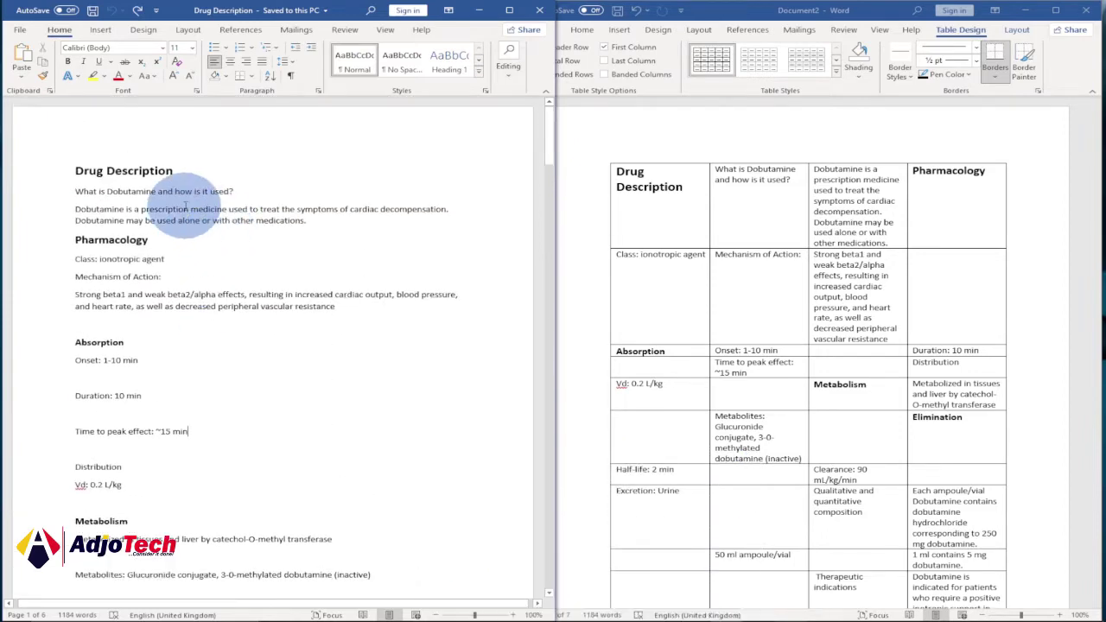
scroll(199, 224, down, 8)
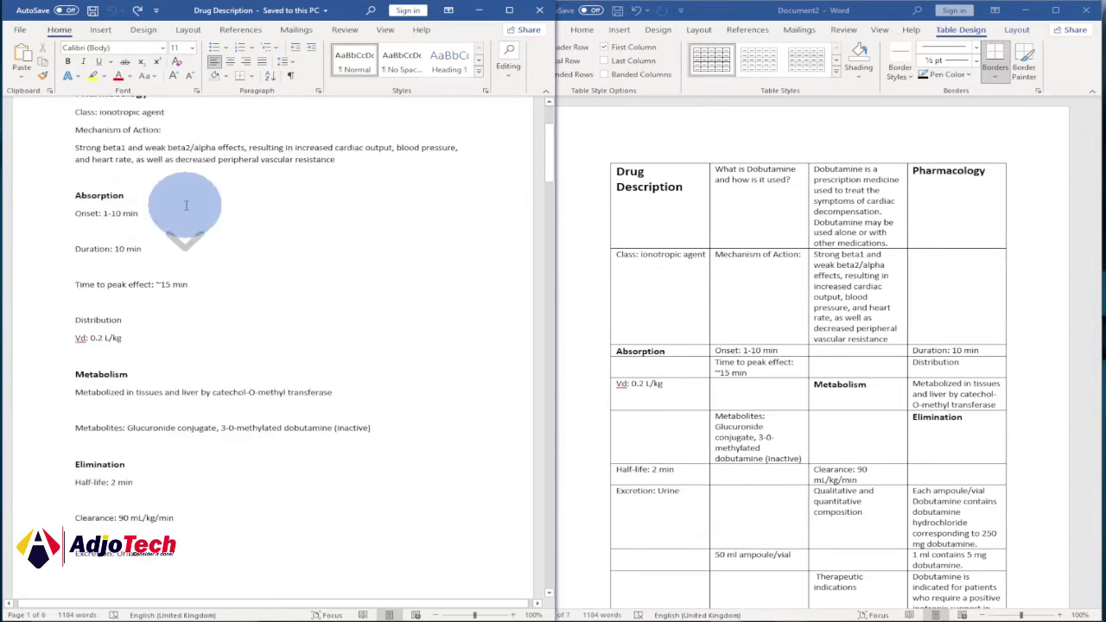
- Switch to the converted Document2 table and look over its top rows
click(821, 200)
click(786, 209)
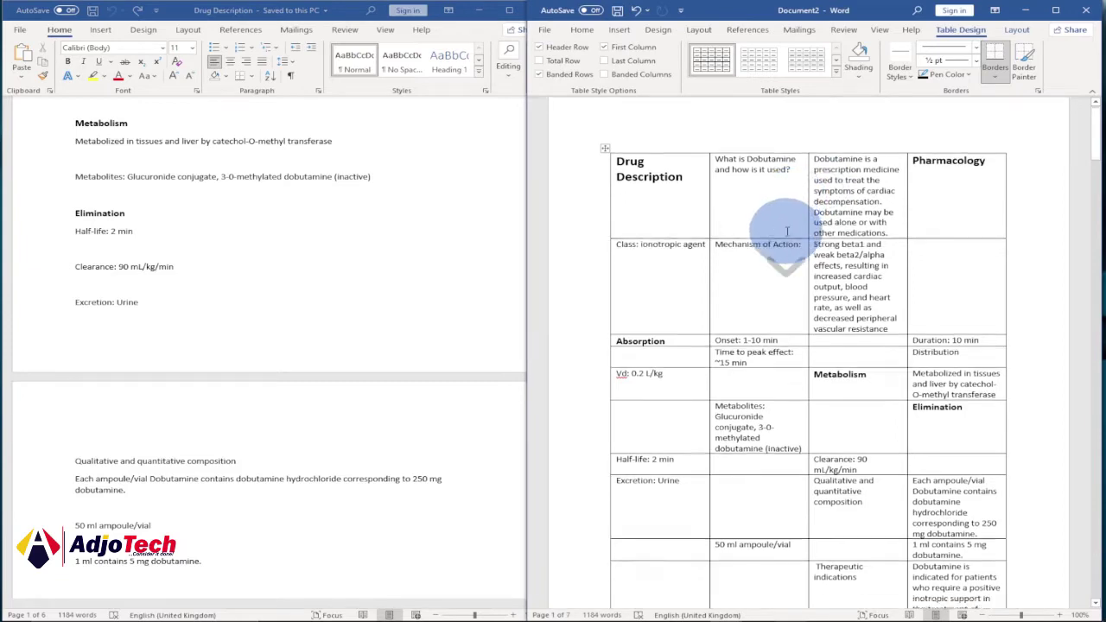
scroll(782, 229, down, 4)
scroll(785, 228, up, 4)
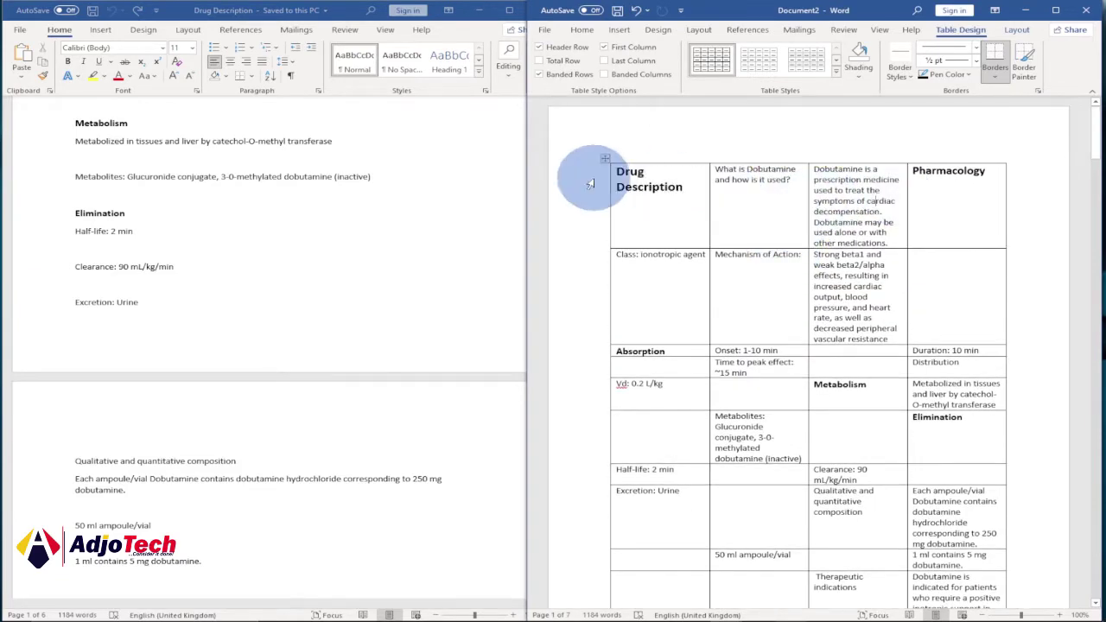
scroll(225, 245, up, 6)
scroll(225, 245, up, 2)
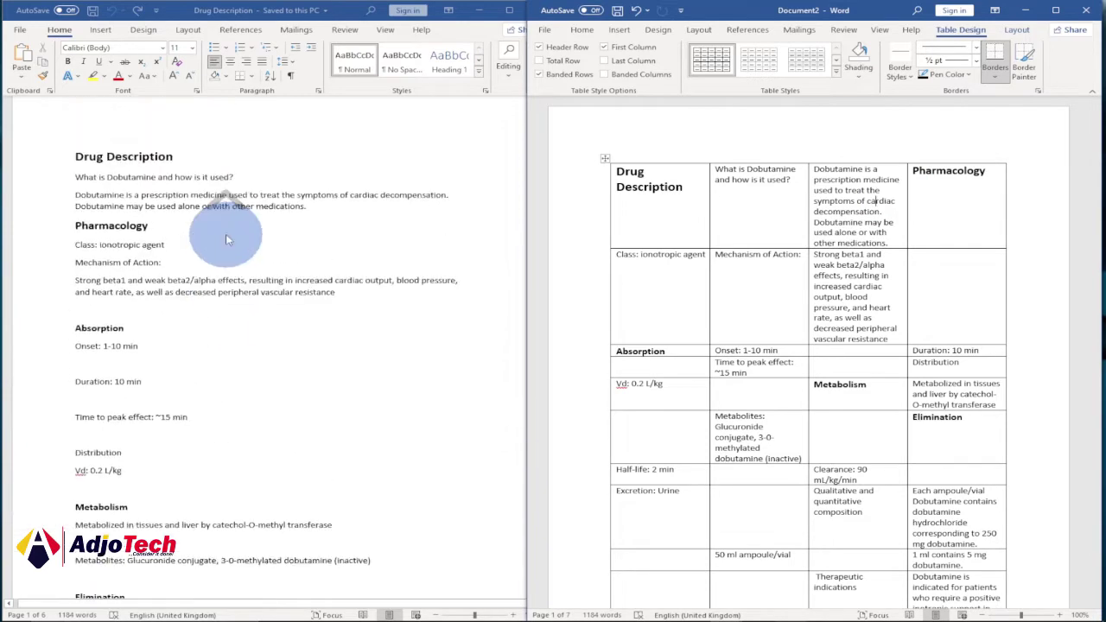
- In the original document, select the text from the Drug Description heading to '~15 min'
click(87, 186)
click(184, 499)
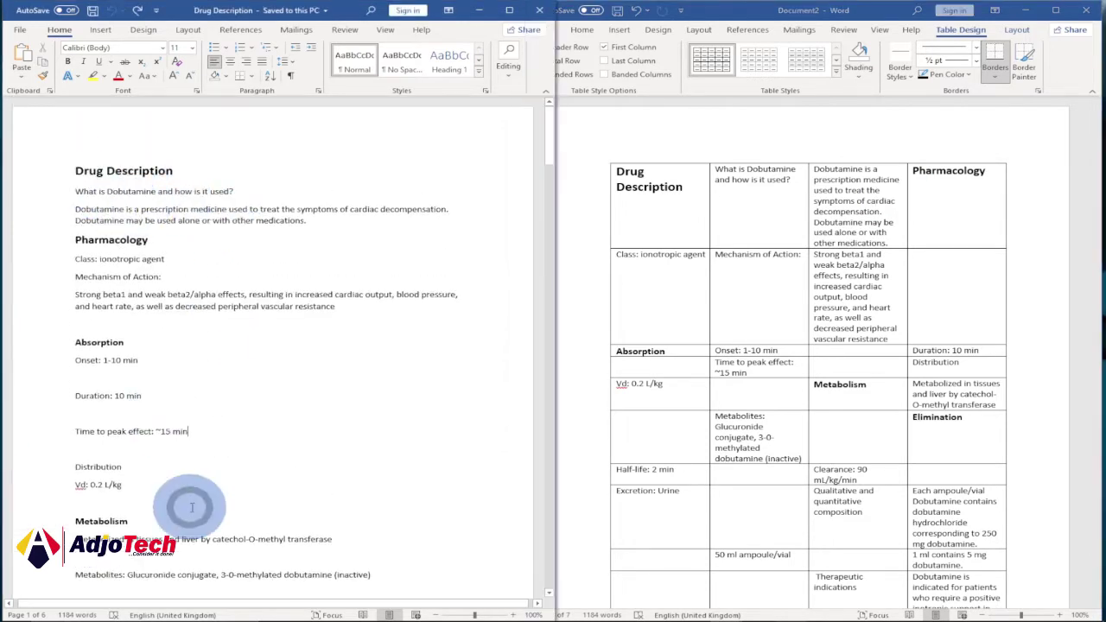
click(192, 427)
drag(188, 431, 76, 169)
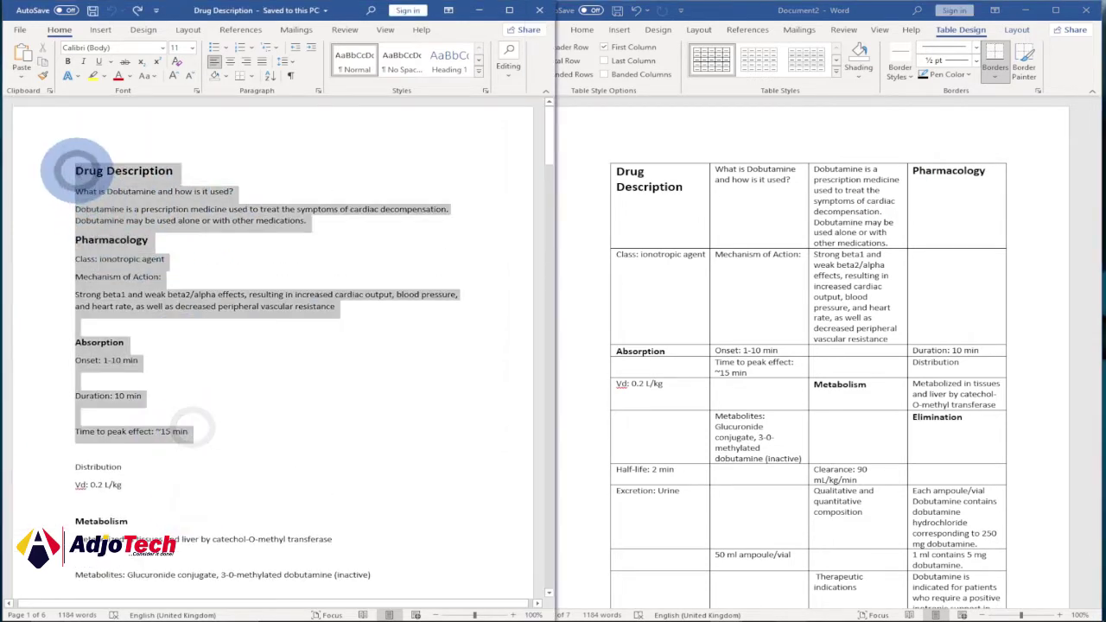
- Scroll down through the Document2 table rows to compare them with the original text
click(191, 325)
scroll(259, 346, down, 3)
click(908, 314)
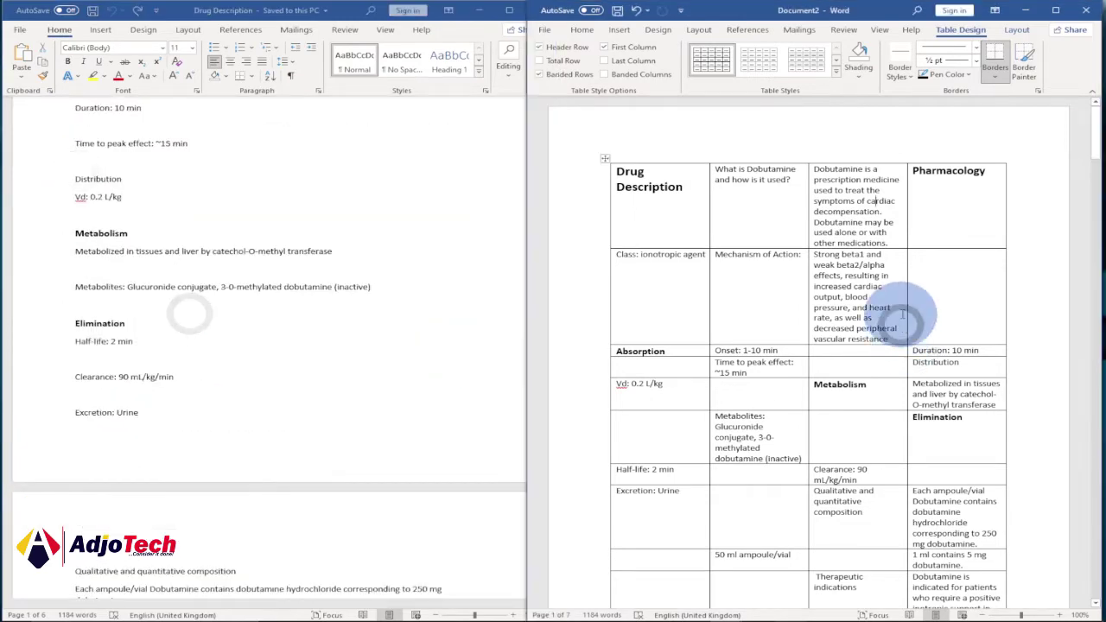
scroll(946, 265, down, 6)
scroll(946, 283, down, 10)
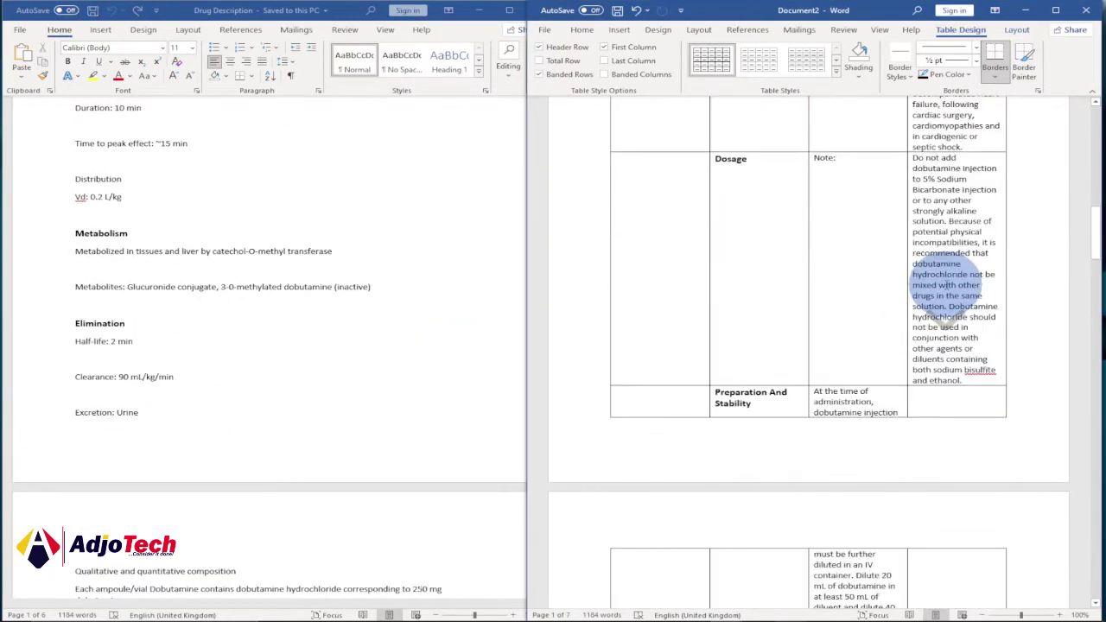
scroll(946, 283, down, 10)
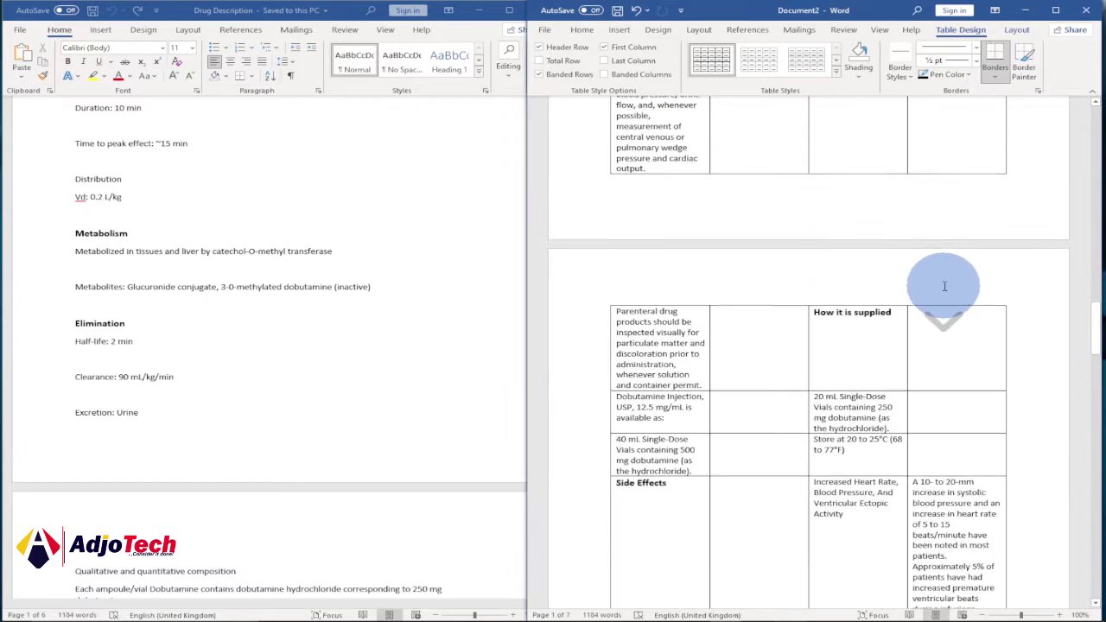
scroll(945, 283, down, 10)
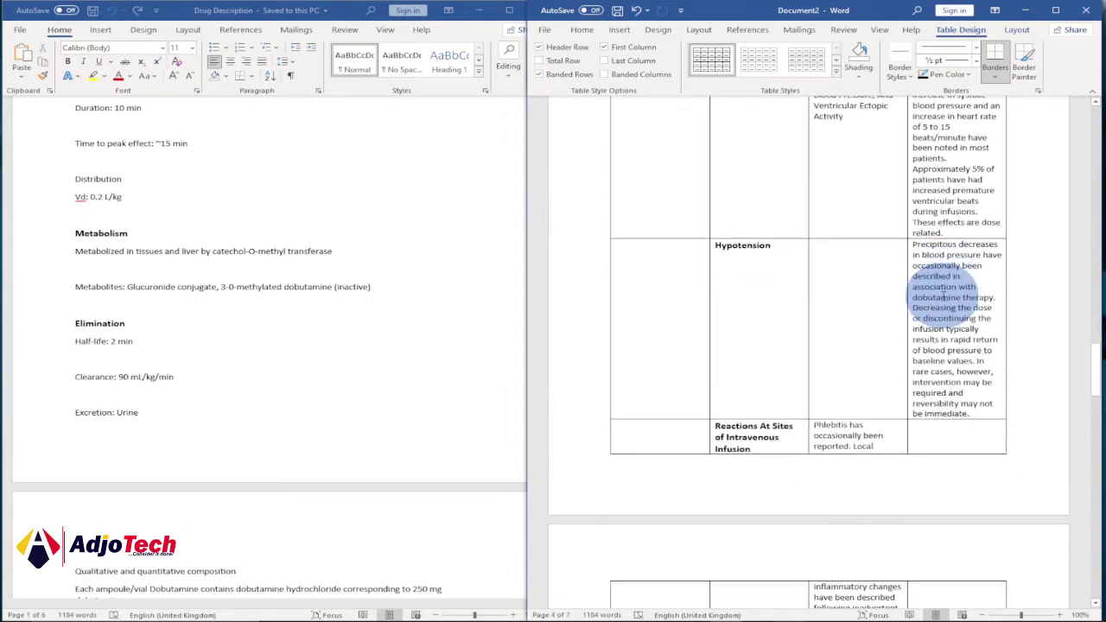
scroll(945, 294, down, 3)
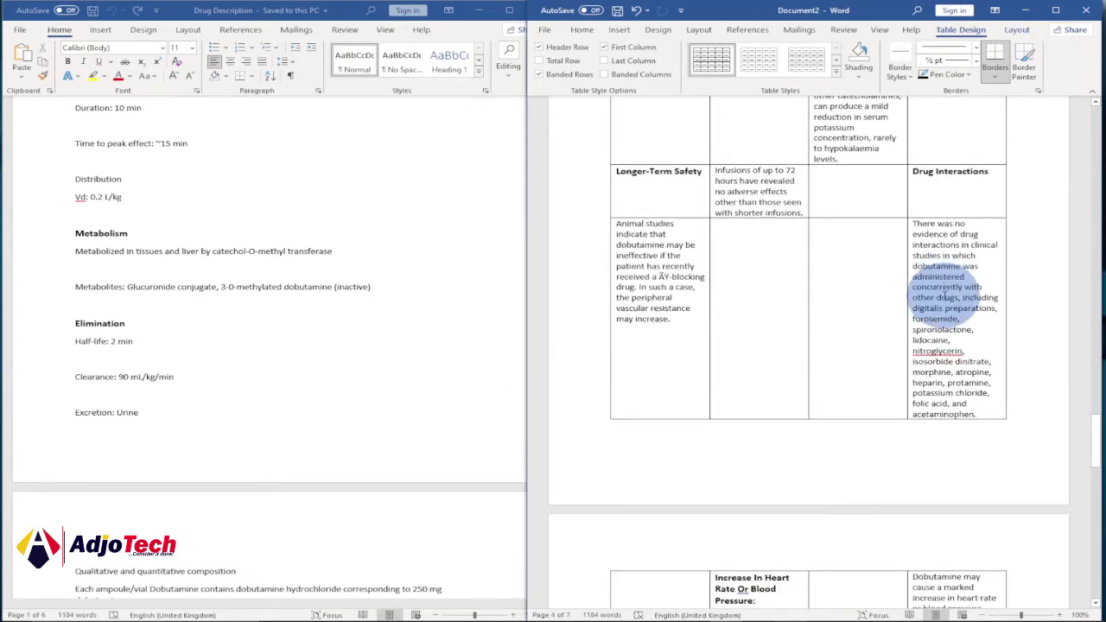
scroll(946, 296, down, 5)
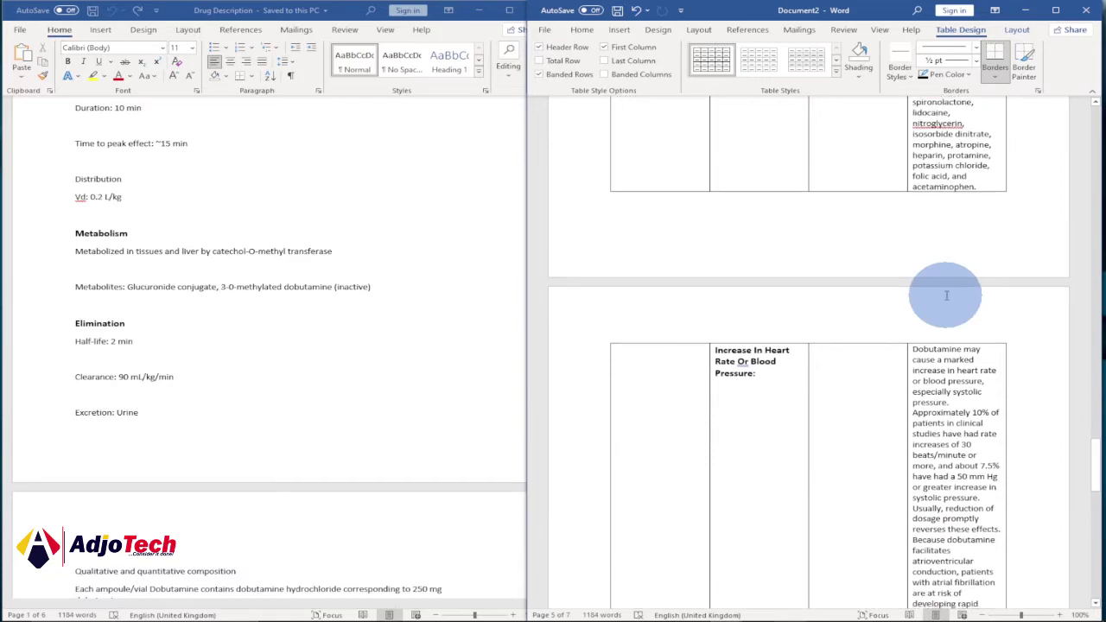
scroll(946, 296, up, 10)
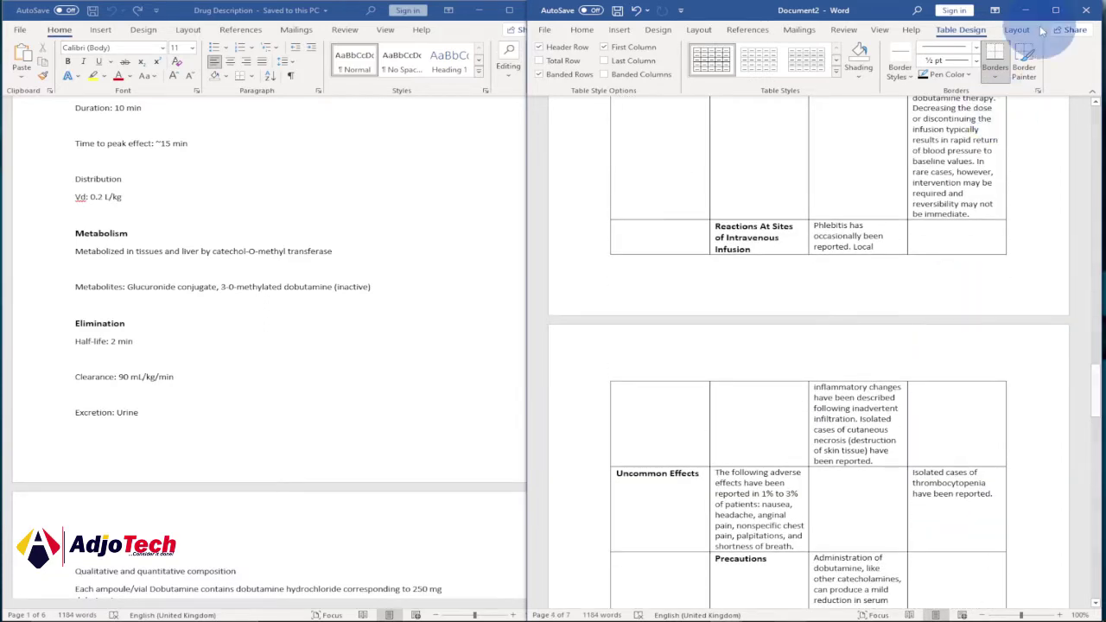
click(509, 9)
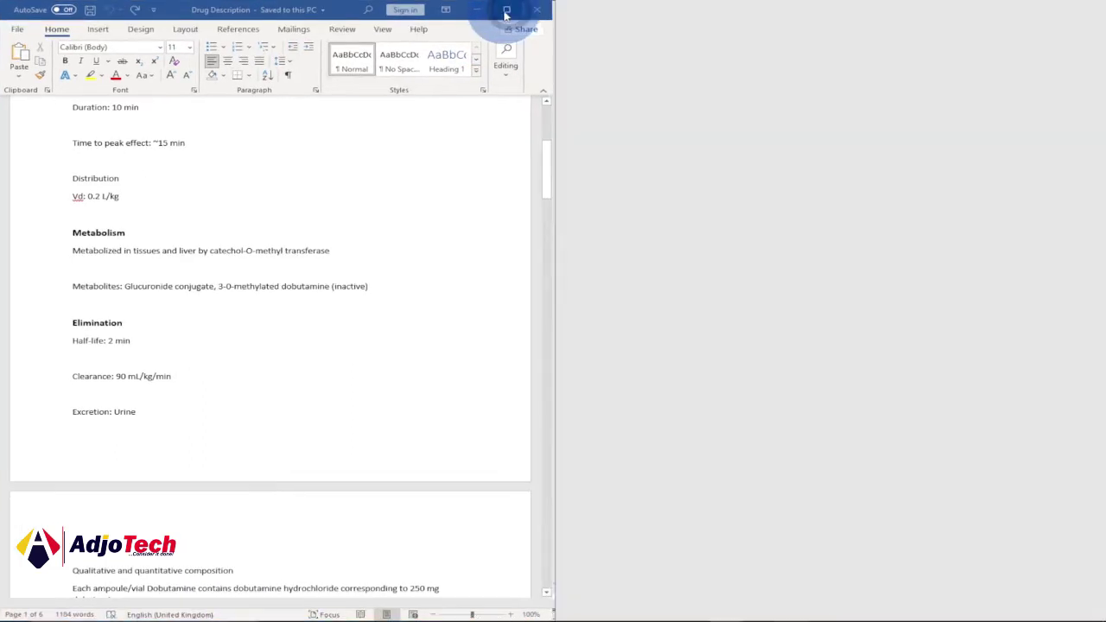
scroll(637, 311, up, 5)
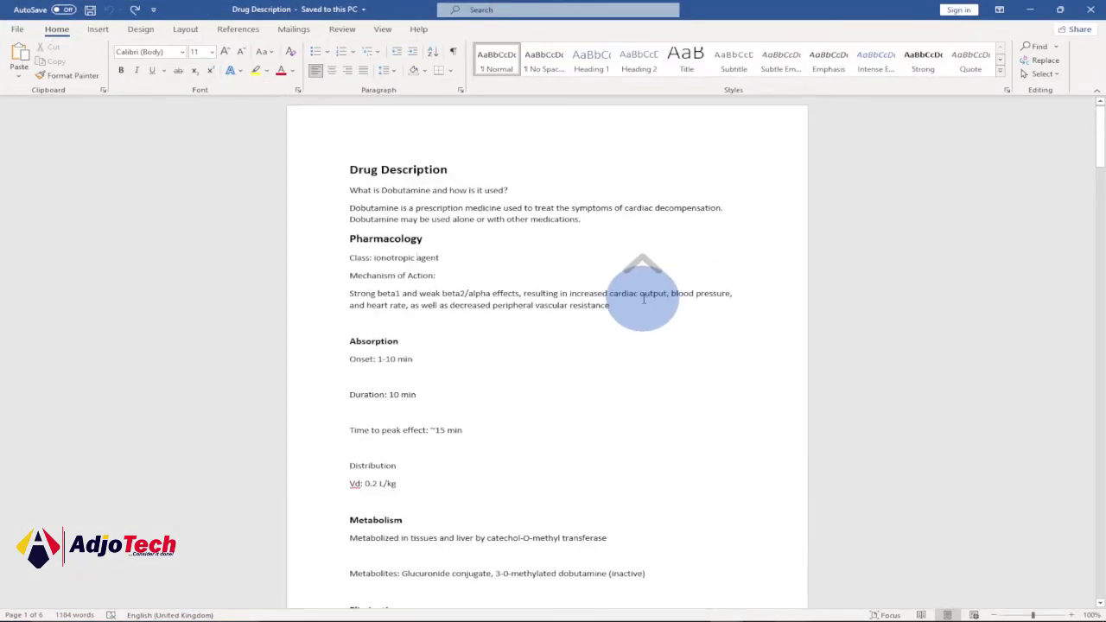
click(1072, 615)
click(1071, 614)
click(1072, 614)
scroll(516, 398, up, 1)
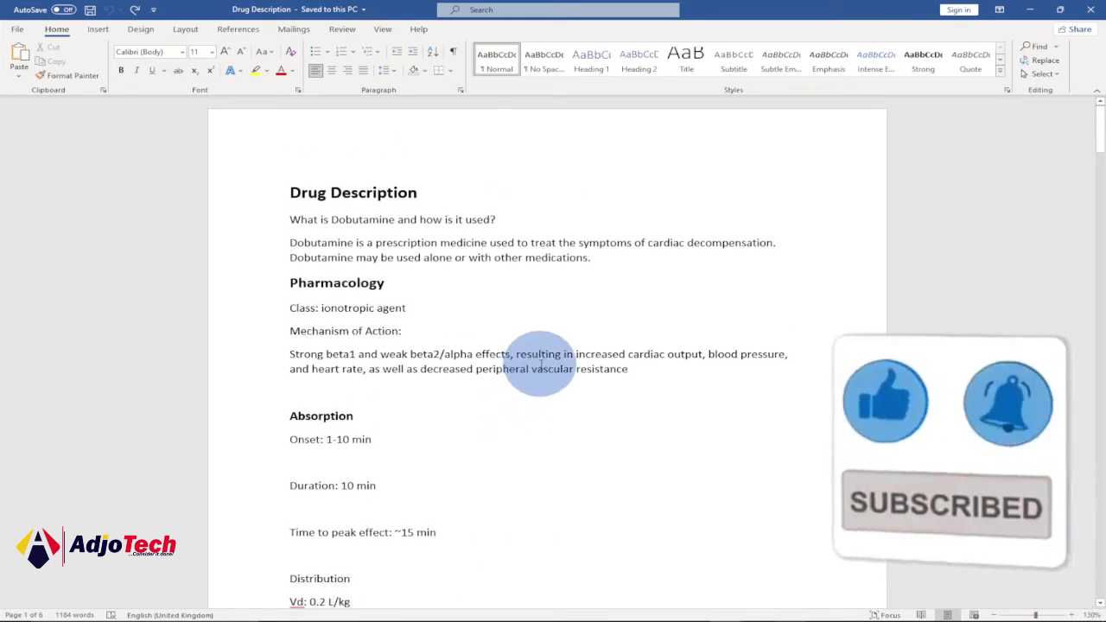
scroll(556, 357, down, 6)
scroll(559, 359, down, 3)
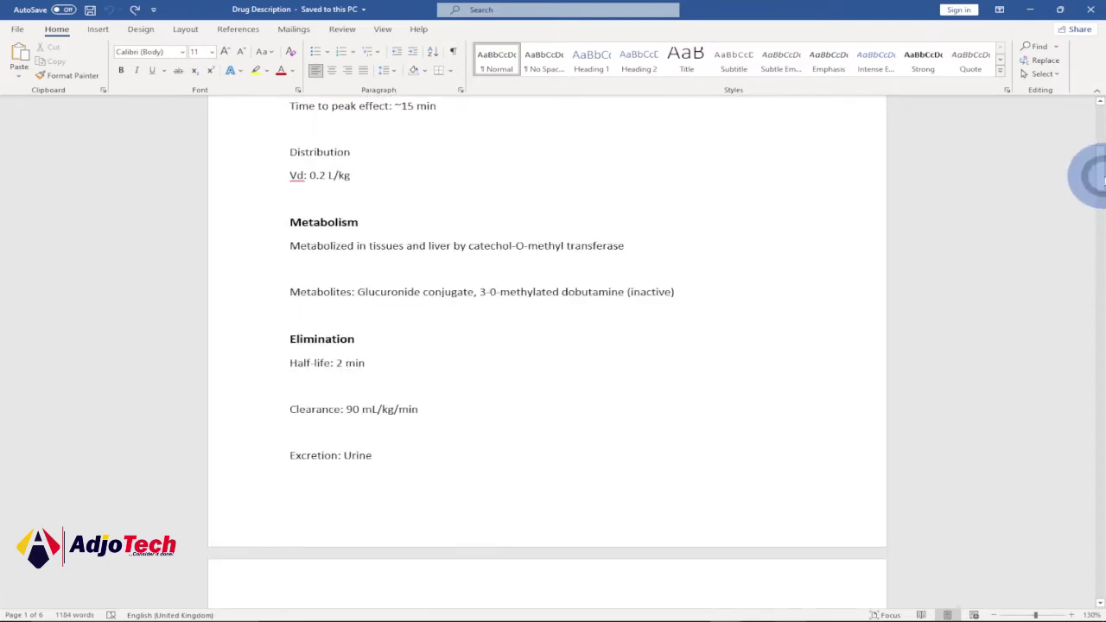
drag(1100, 175, 1094, 116)
click(469, 251)
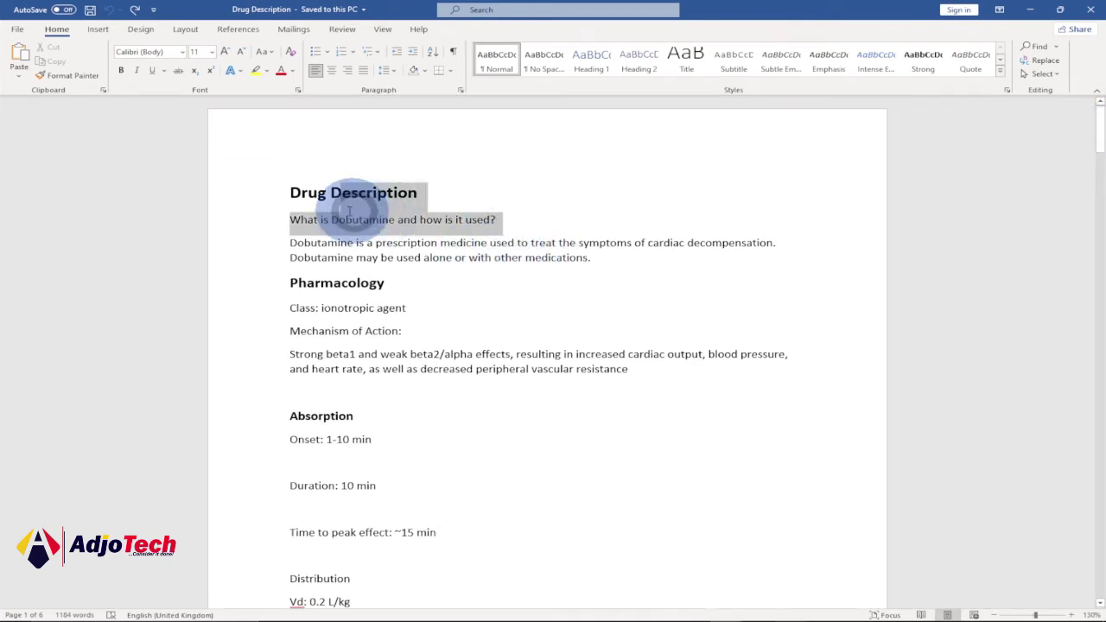
drag(350, 211, 285, 225)
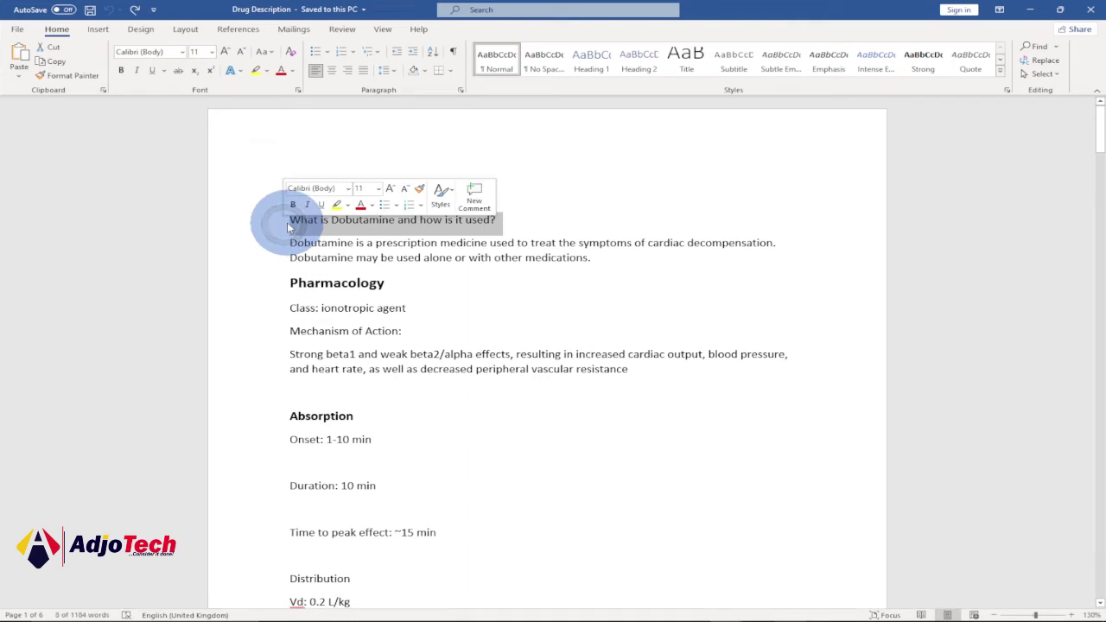
click(423, 256)
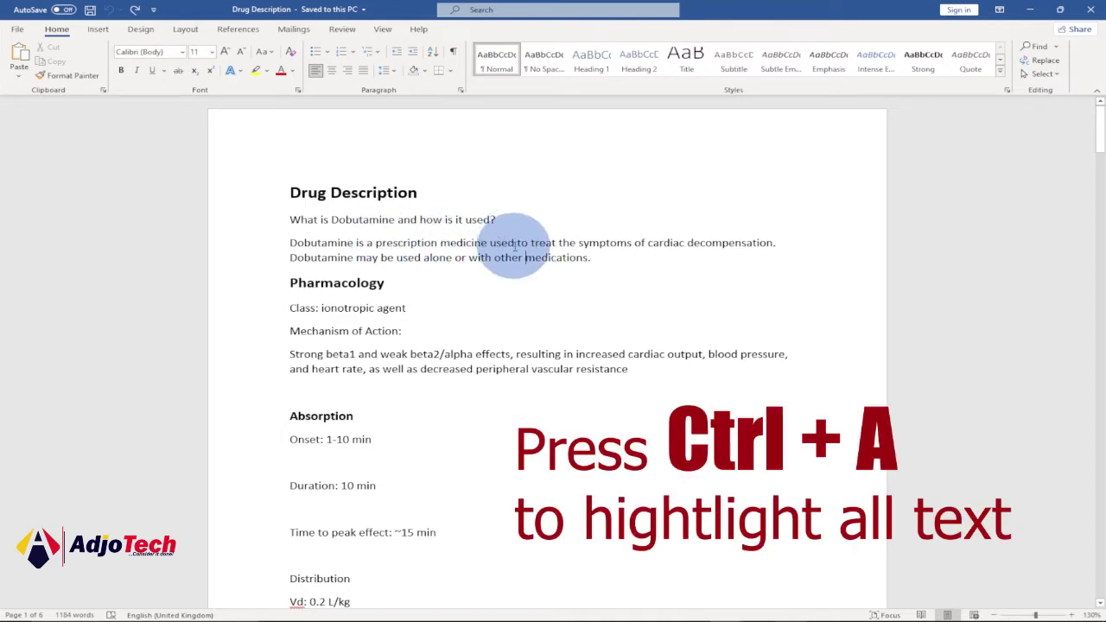
- Select the entire Drug Description document with Ctrl+A and open the Insert tab's Table menu
key(ctrl+a)
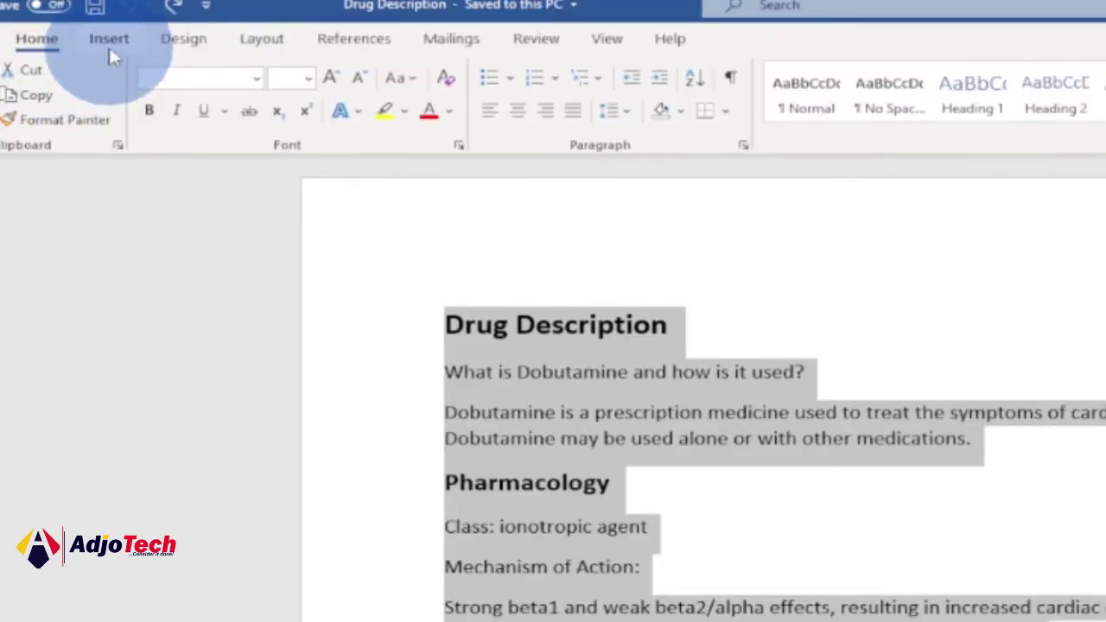
click(102, 32)
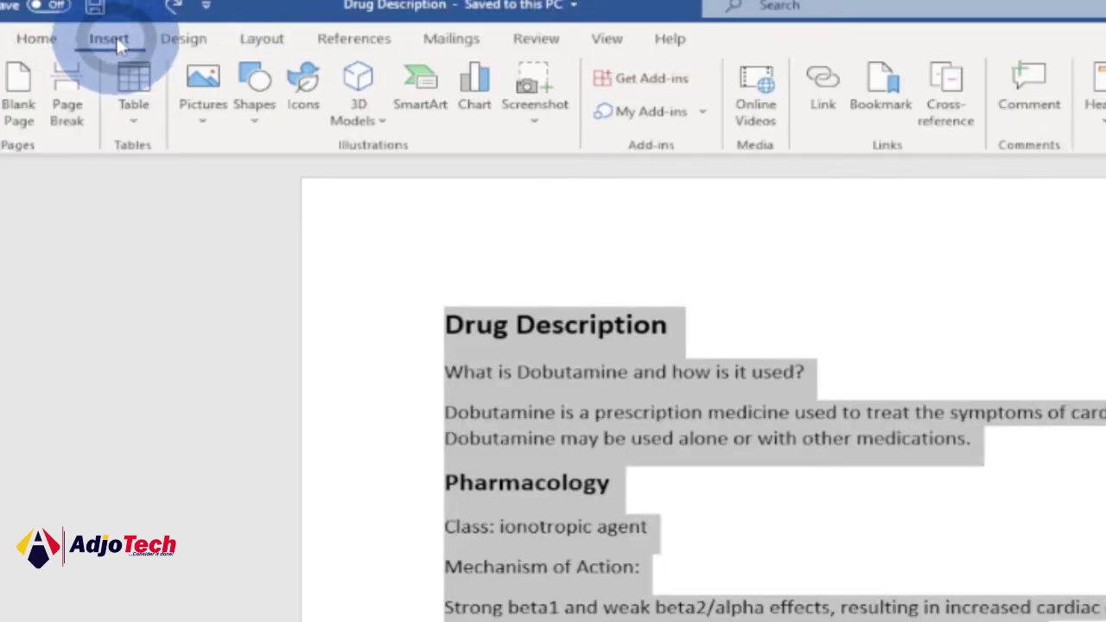
click(134, 119)
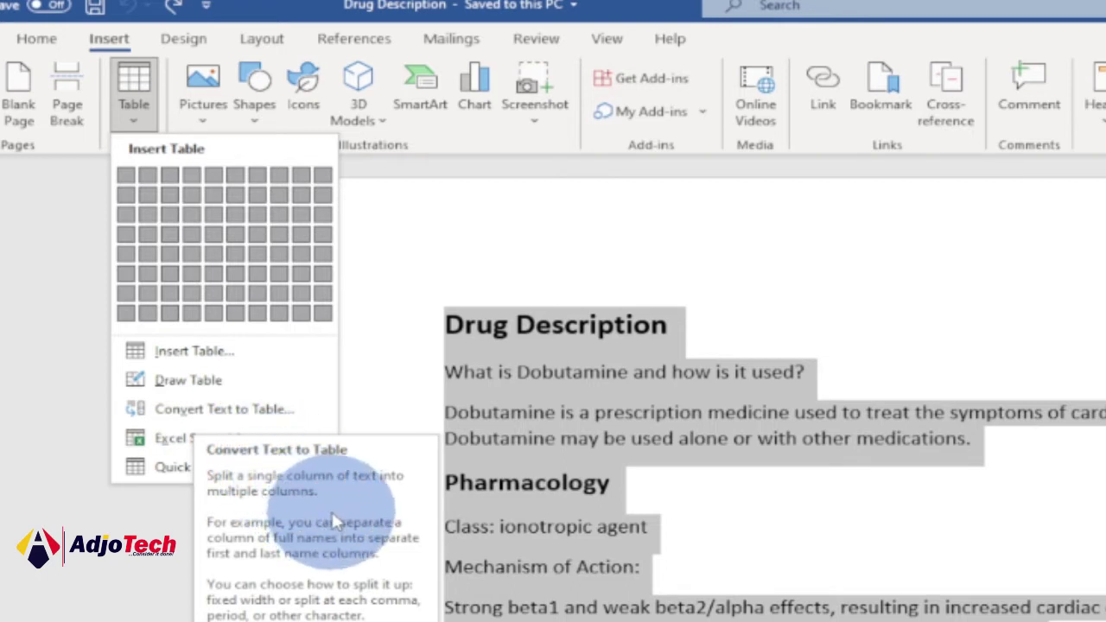
- Convert the selected text to a table with 3 columns, separated at paragraphs
click(254, 415)
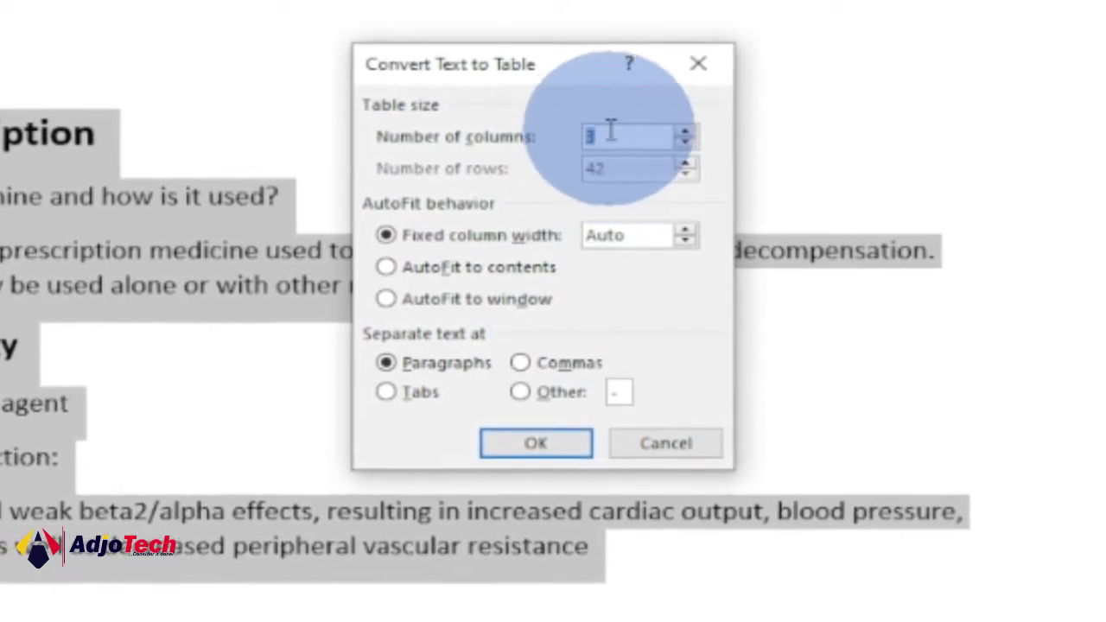
click(684, 131)
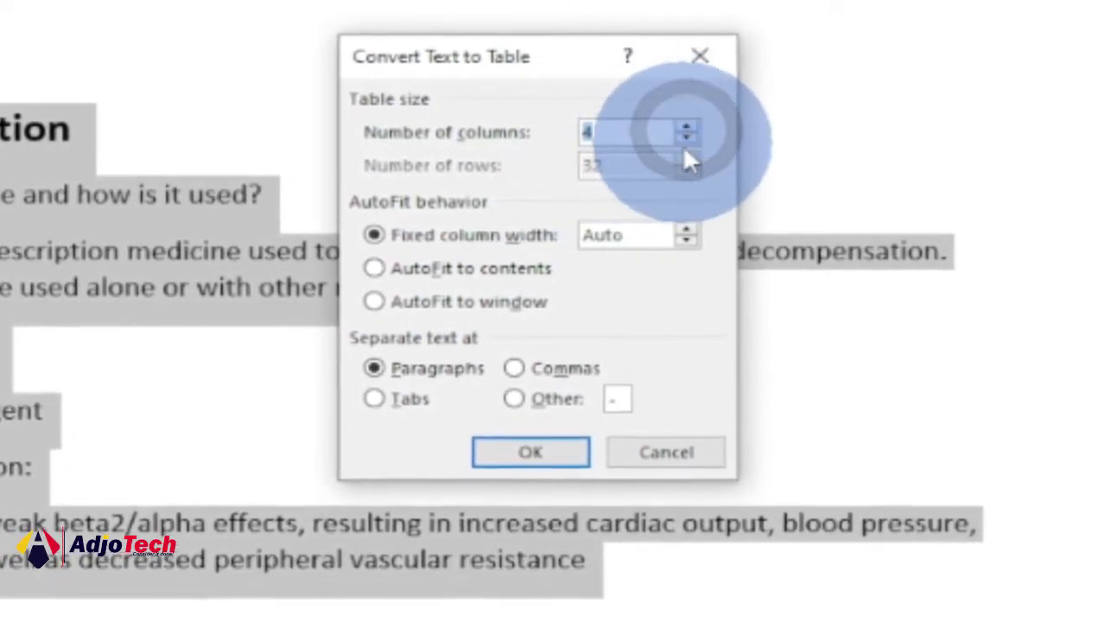
click(685, 138)
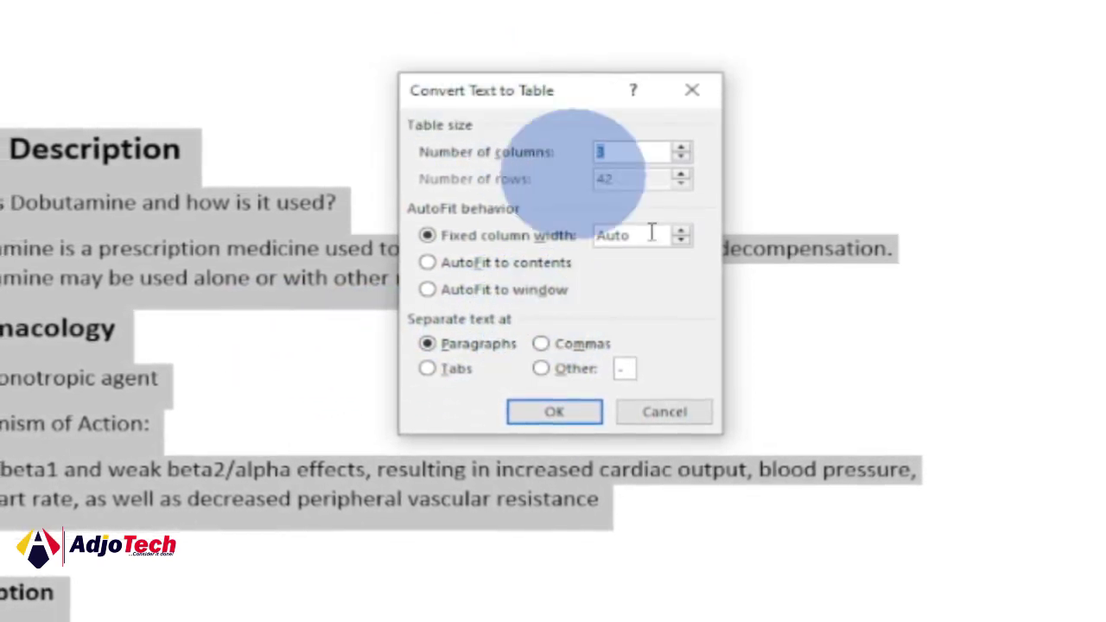
click(554, 411)
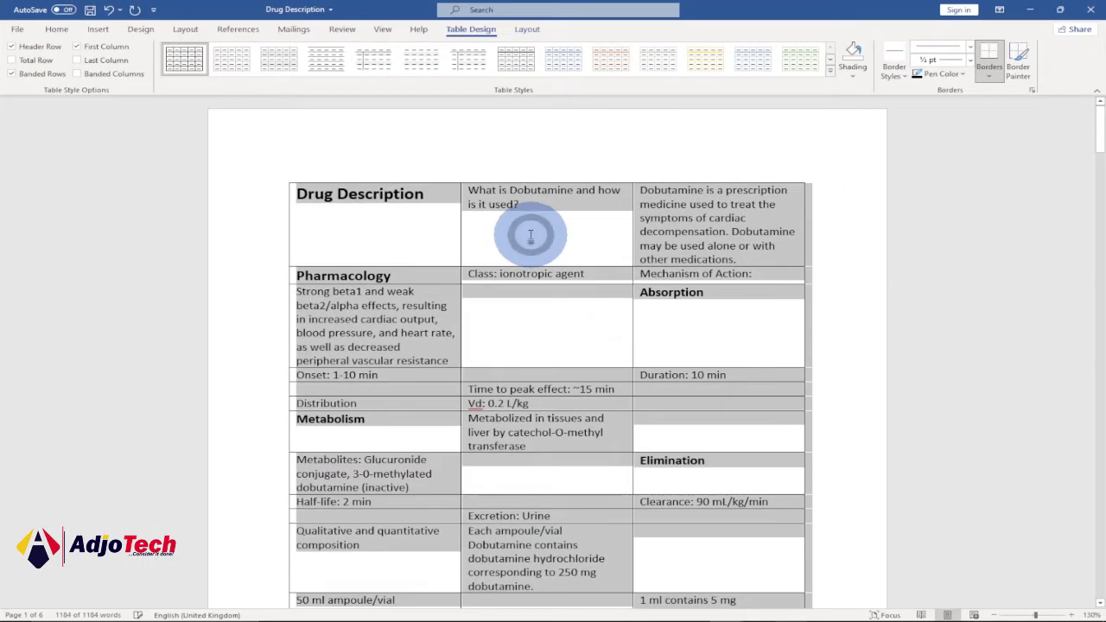
- Deselect the new table, scroll through its pages, and return to the Side Effects and Hypotension rows
click(418, 234)
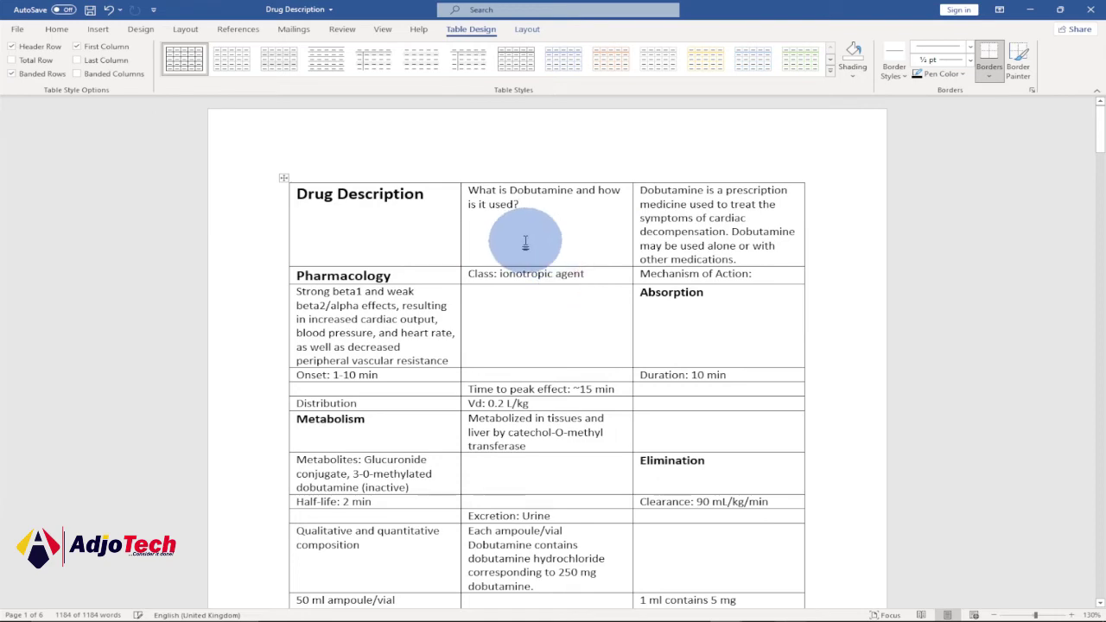
scroll(562, 236, down, 3)
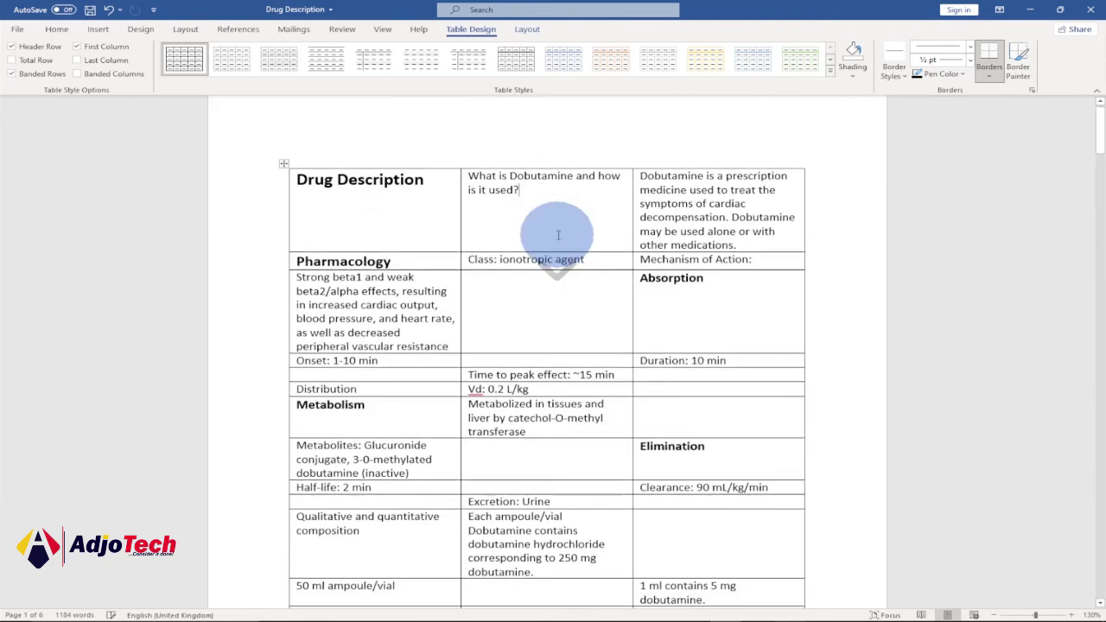
scroll(559, 235, down, 20)
scroll(572, 236, down, 20)
scroll(574, 235, down, 20)
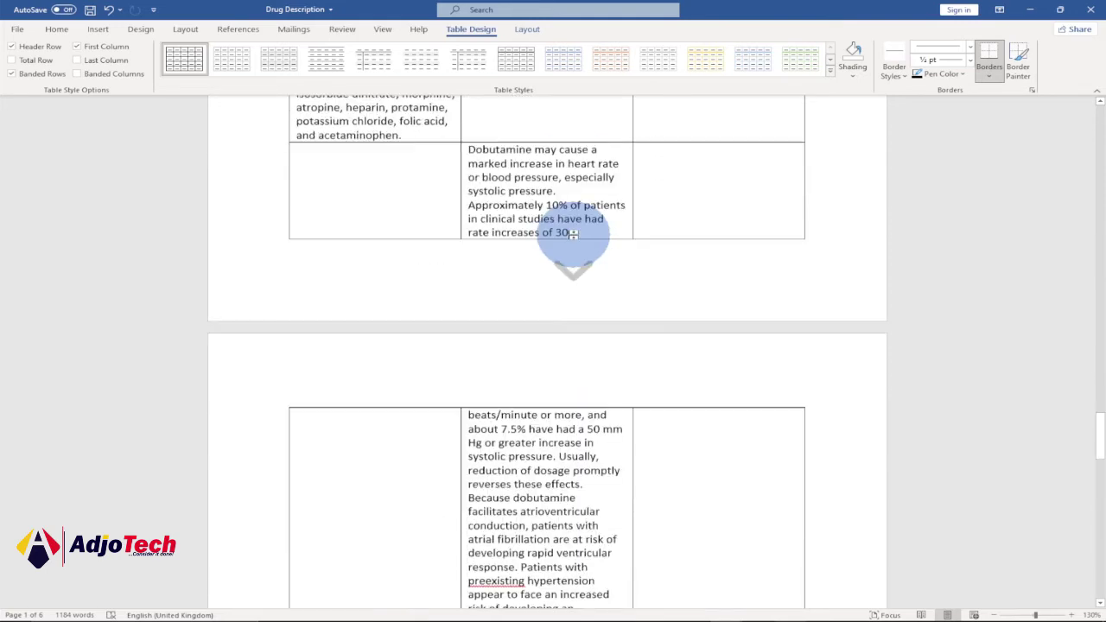
scroll(573, 235, down, 20)
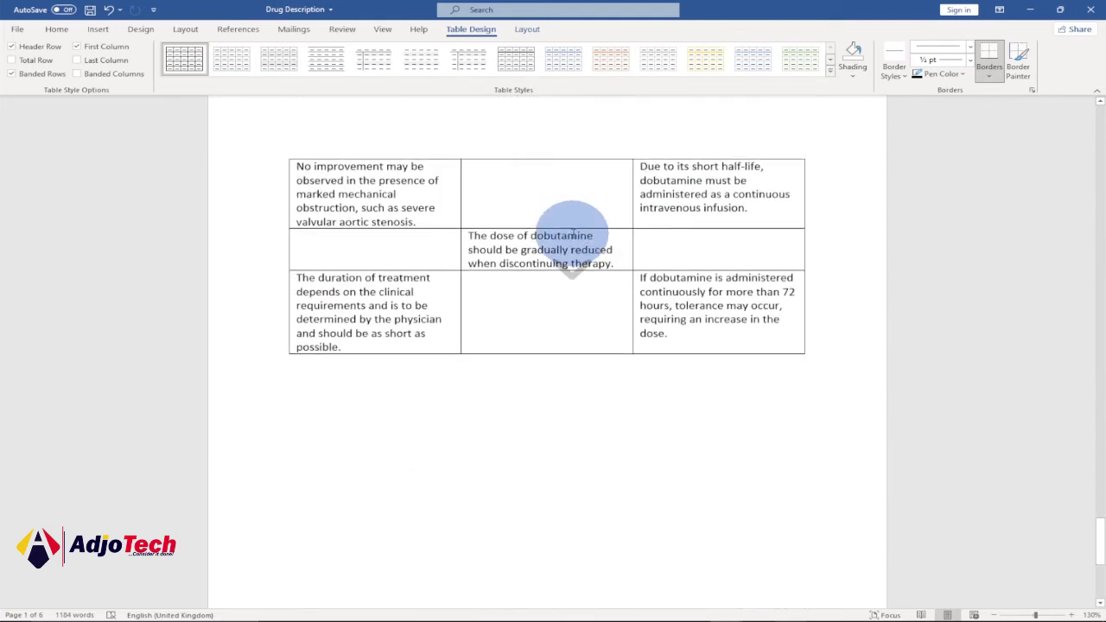
scroll(573, 233, up, 20)
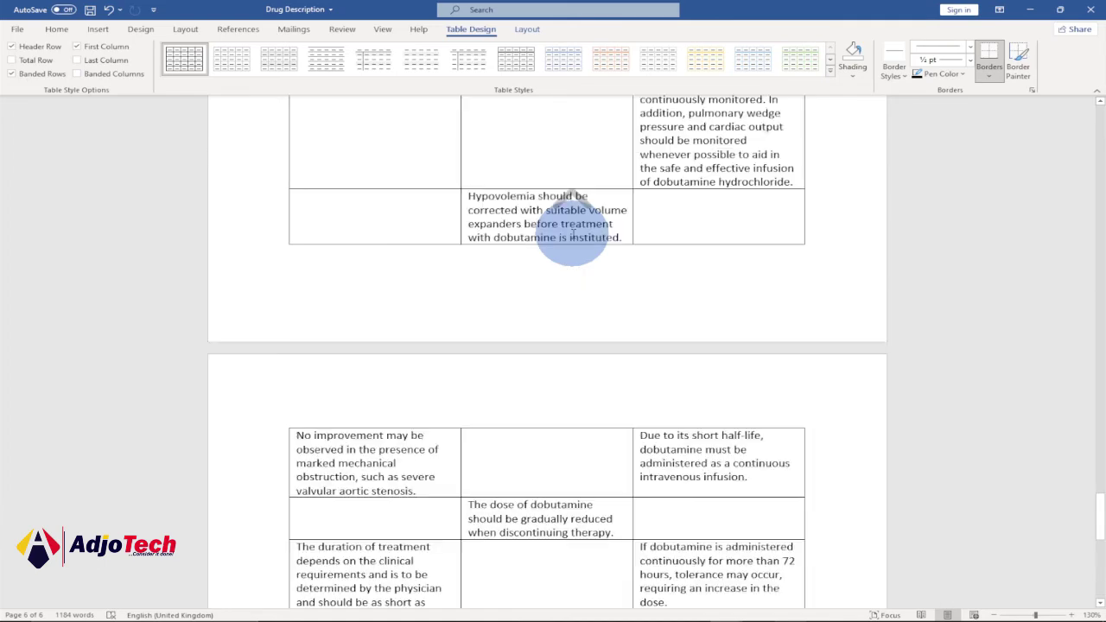
scroll(573, 233, up, 20)
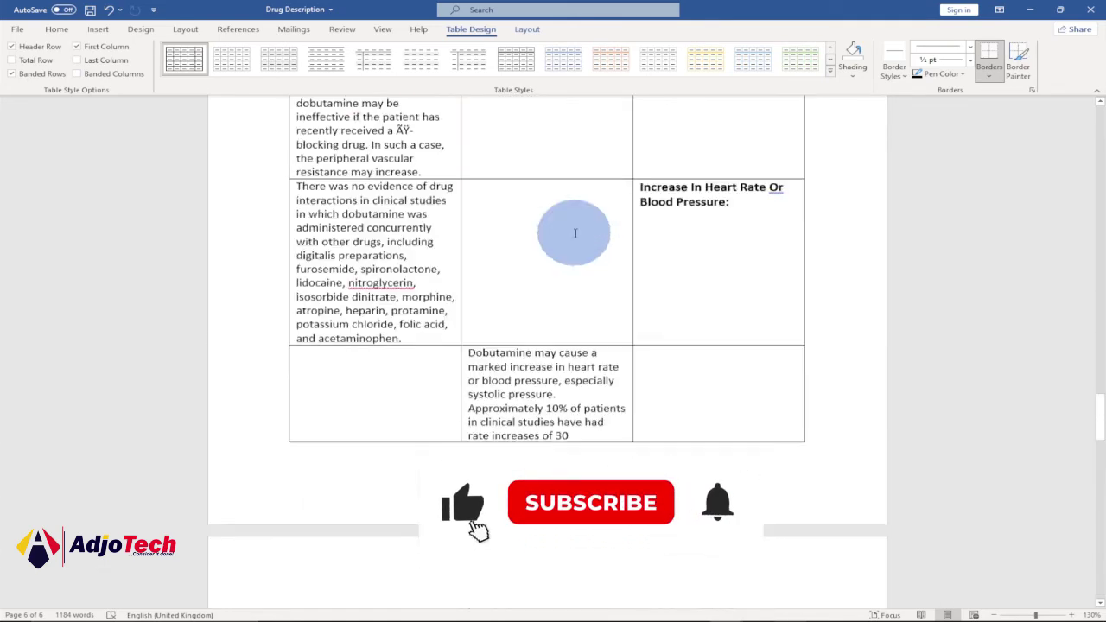
scroll(575, 234, up, 1)
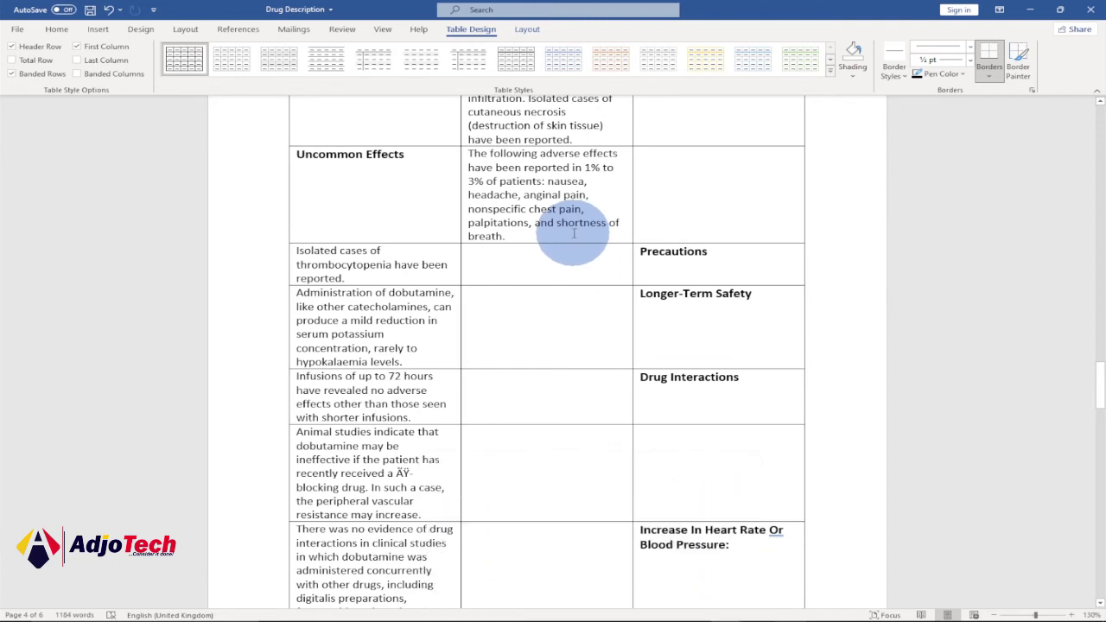
scroll(573, 234, up, 12)
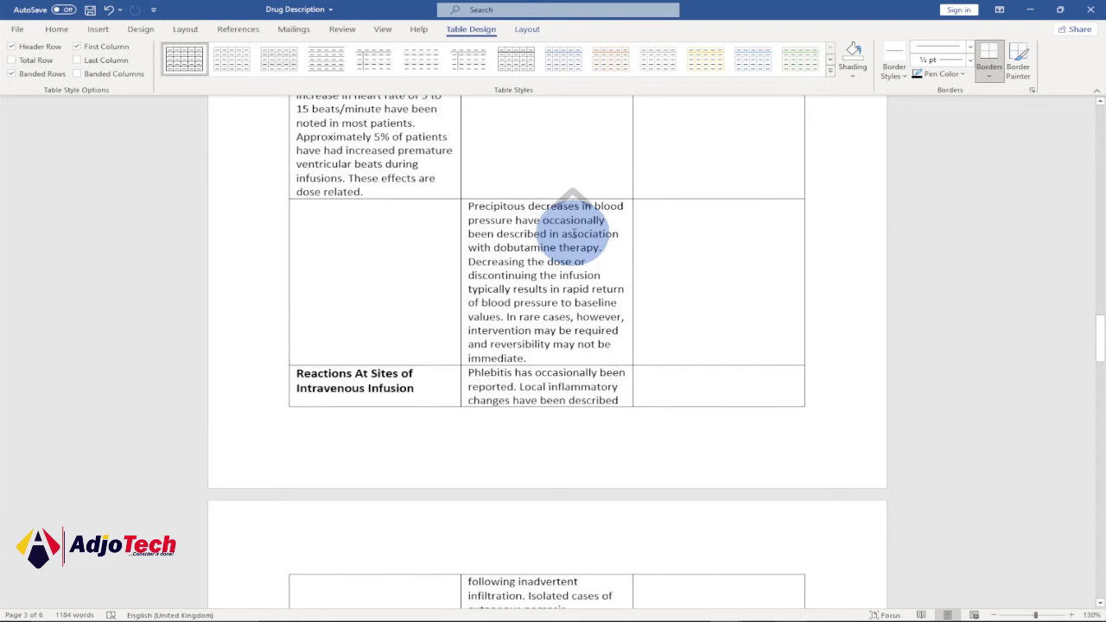
scroll(573, 234, up, 4)
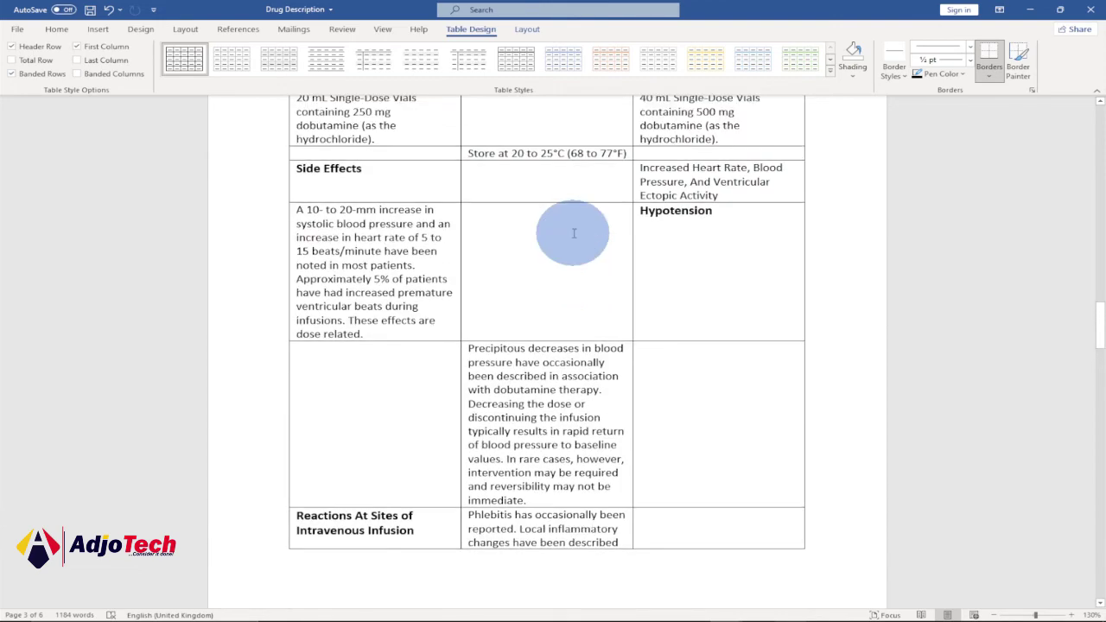